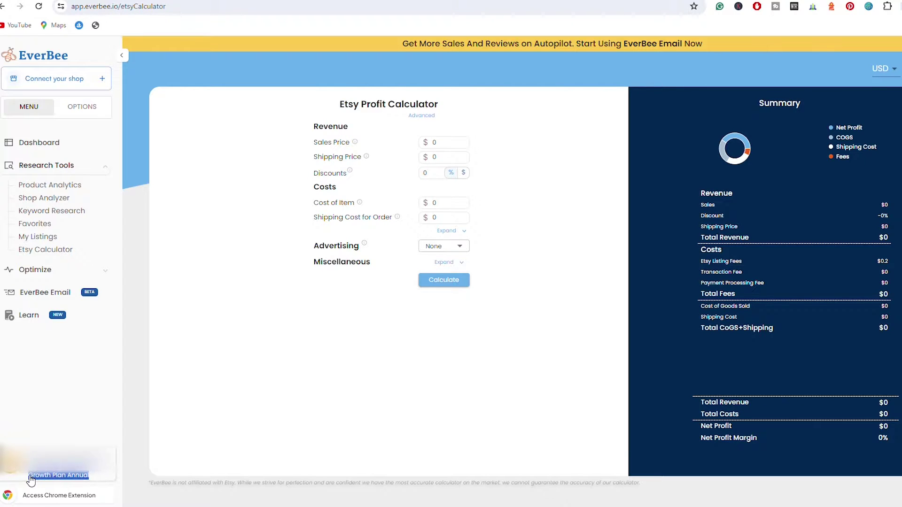
# - Enter a $100 sales price and a $10 shipping price
pyautogui.click(275, 422)
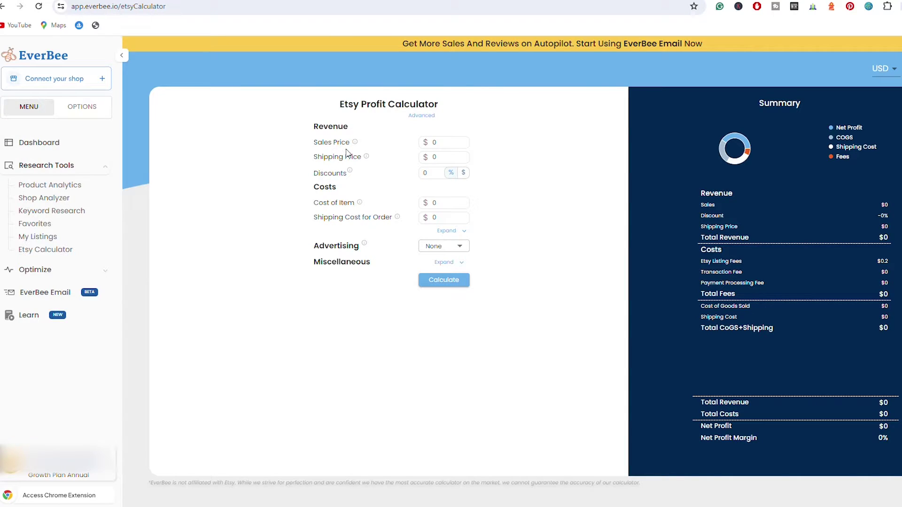
pyautogui.click(437, 147)
pyautogui.write('100')
pyautogui.click(430, 157)
pyautogui.write('1')
pyautogui.doubleClick(434, 157)
pyautogui.click(513, 159)
# - Set a 10% discount, toggling its unit to $ and back to %
pyautogui.click(428, 177)
pyautogui.doubleClick(430, 178)
pyautogui.write('10')
pyautogui.click(507, 181)
pyautogui.click(463, 173)
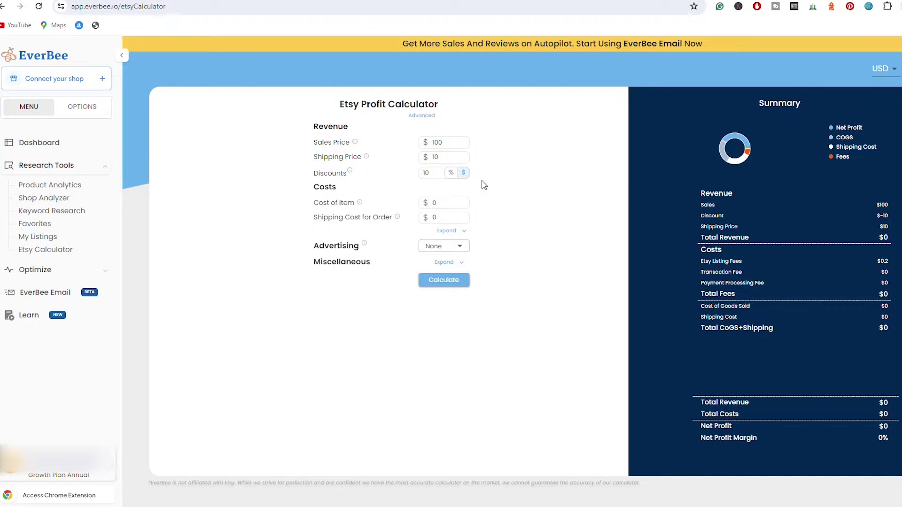
pyautogui.click(454, 174)
# - Enter a $35 item cost and a $10 order shipping cost
pyautogui.write('30')
pyautogui.click(322, 225)
pyautogui.click(438, 219)
pyautogui.press('BackSpace')
pyautogui.write('10')
# - Raise the shipping price from $10 to $15
pyautogui.click(444, 156)
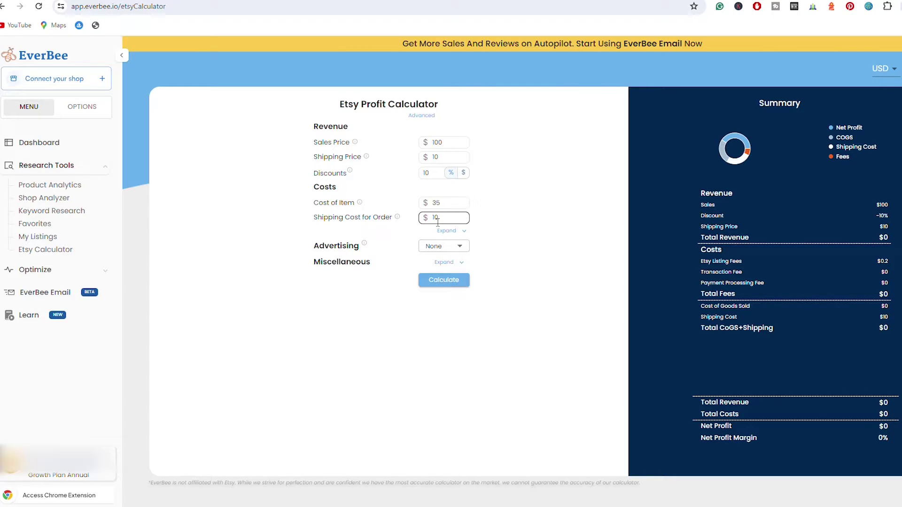
pyautogui.moveTo(444, 157); pyautogui.dragTo(426, 157)
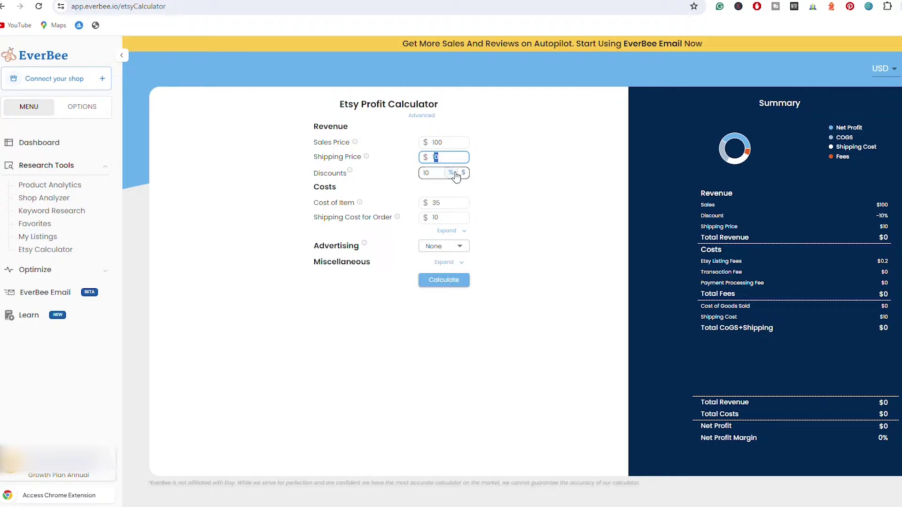
pyautogui.write('15')
pyautogui.click(506, 194)
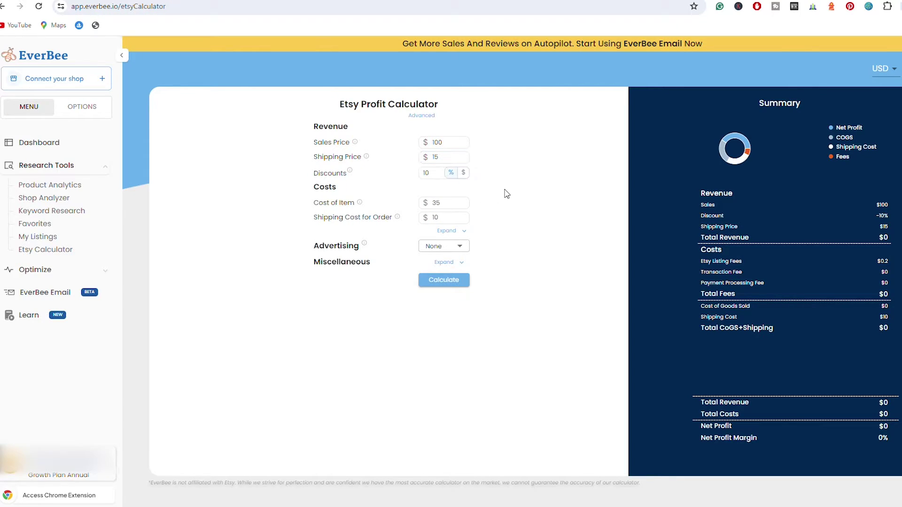
pyautogui.click(452, 203)
pyautogui.click(448, 160)
pyautogui.doubleClick(440, 163)
pyautogui.click(499, 193)
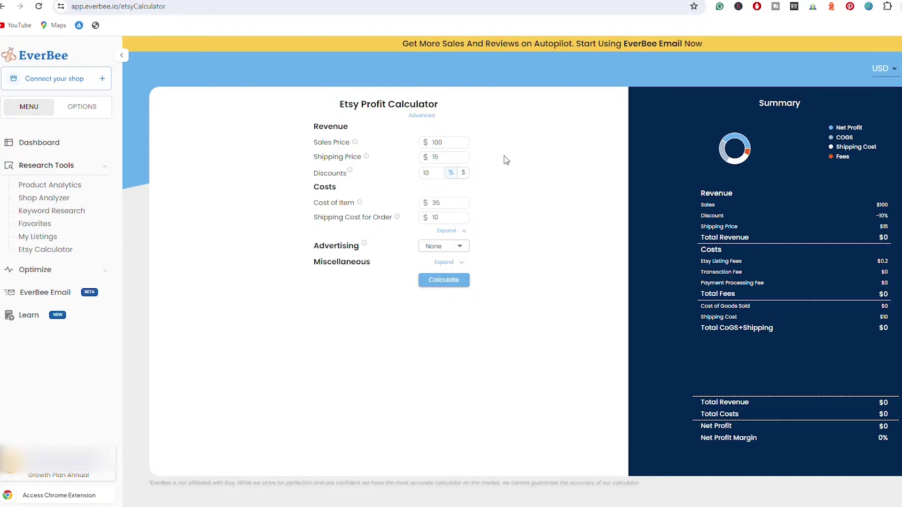
pyautogui.click(458, 244)
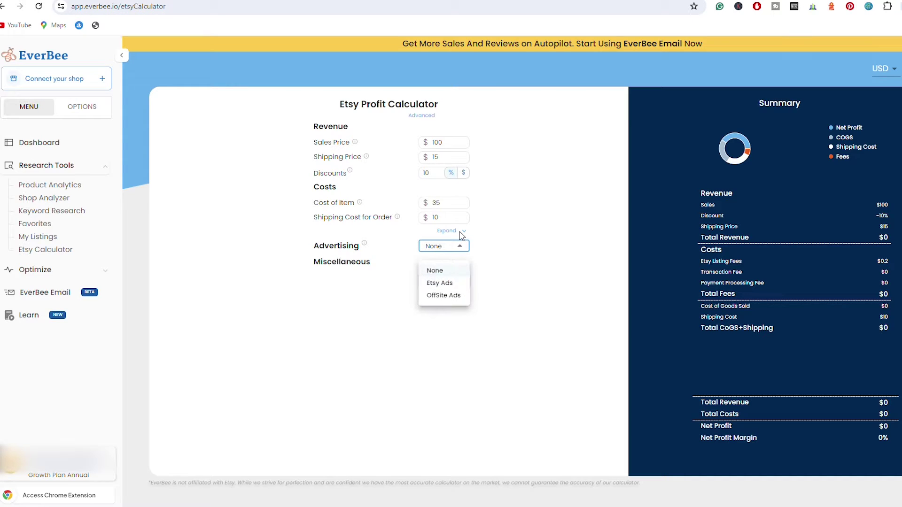
pyautogui.click(448, 243)
pyautogui.click(457, 245)
pyautogui.click(489, 265)
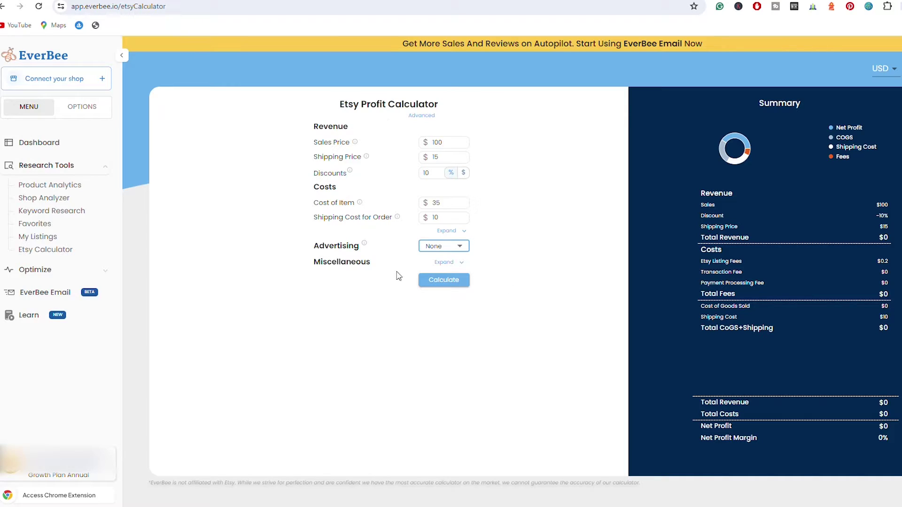
# - Calculate the summary and review the transaction and payment processing fees
pyautogui.click(449, 284)
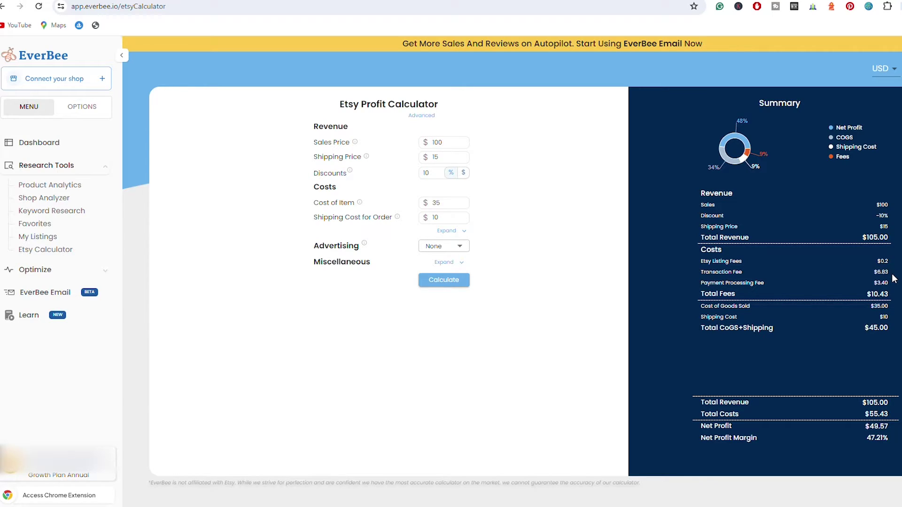
pyautogui.moveTo(894, 276); pyautogui.dragTo(873, 272)
pyautogui.moveTo(707, 283); pyautogui.dragTo(771, 284)
# - Check the 47.21% net profit margin, then refresh to reset every value to zero
pyautogui.click(900, 290)
pyautogui.moveTo(866, 438); pyautogui.dragTo(898, 444)
pyautogui.press('F5')
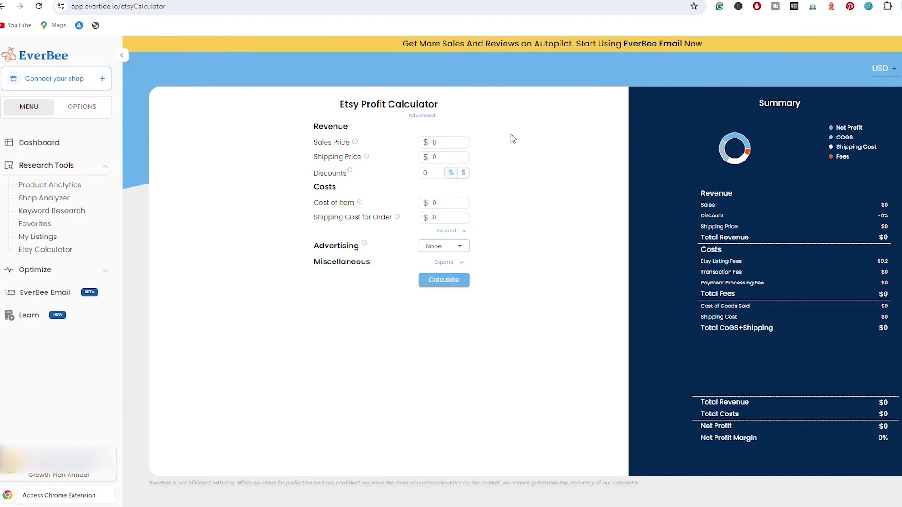
# - Set the sales price to $110
pyautogui.click(434, 142)
pyautogui.press('BackSpace')
pyautogui.write('100')
pyautogui.click(479, 159)
pyautogui.doubleClick(440, 144)
pyautogui.write('110')
pyautogui.click(437, 173)
# - Enter a 15% discount, $35 item cost and $10 order shipping cost, then show advertising options
pyautogui.doubleClick(428, 177)
pyautogui.write('15')
pyautogui.click(505, 182)
pyautogui.doubleClick(451, 203)
pyautogui.write('35')
pyautogui.press('Tab')
pyautogui.write('10')
pyautogui.click(459, 246)
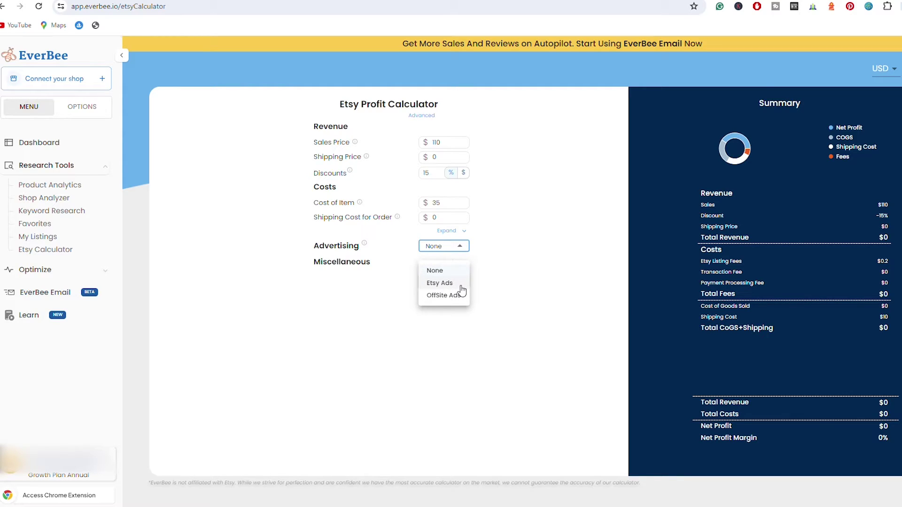
# - Apply Etsy Ads at a 5 ACoS and calculate: $34.17 net profit, 36.55% margin
pyautogui.click(459, 286)
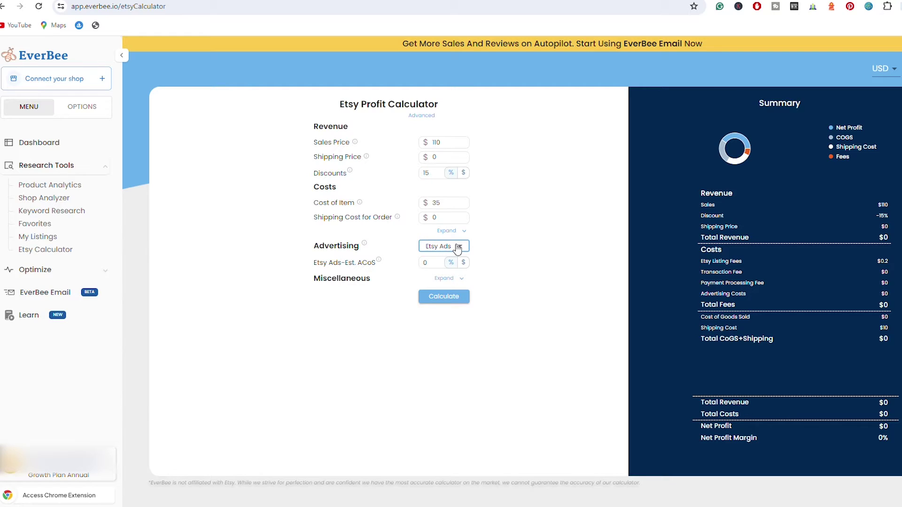
pyautogui.moveTo(436, 262); pyautogui.dragTo(425, 262)
pyautogui.click(463, 262)
pyautogui.click(440, 267)
pyautogui.moveTo(431, 266); pyautogui.dragTo(426, 263)
pyautogui.write('5')
pyautogui.click(498, 259)
pyautogui.click(454, 301)
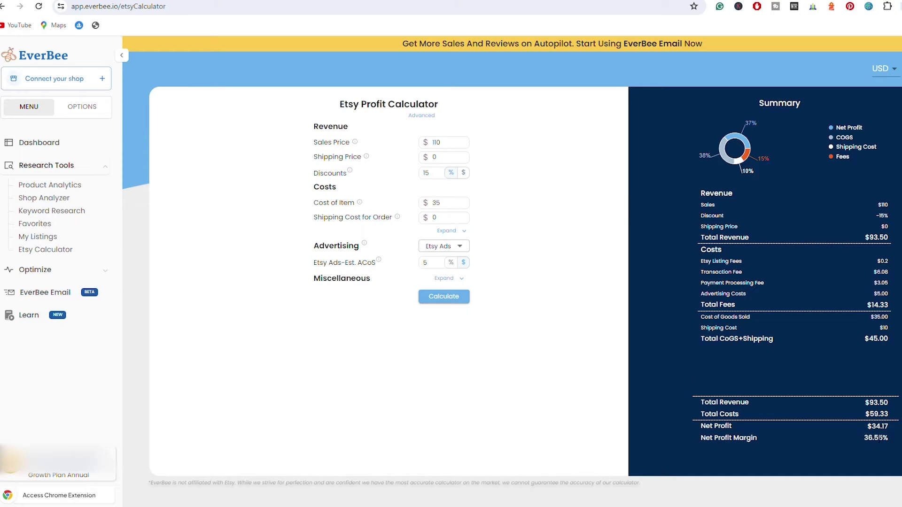
pyautogui.moveTo(865, 426); pyautogui.dragTo(892, 431)
# - Switch advertising to 15% Offsite Ads and recalculate the profit summary
pyautogui.click(874, 428)
pyautogui.click(455, 245)
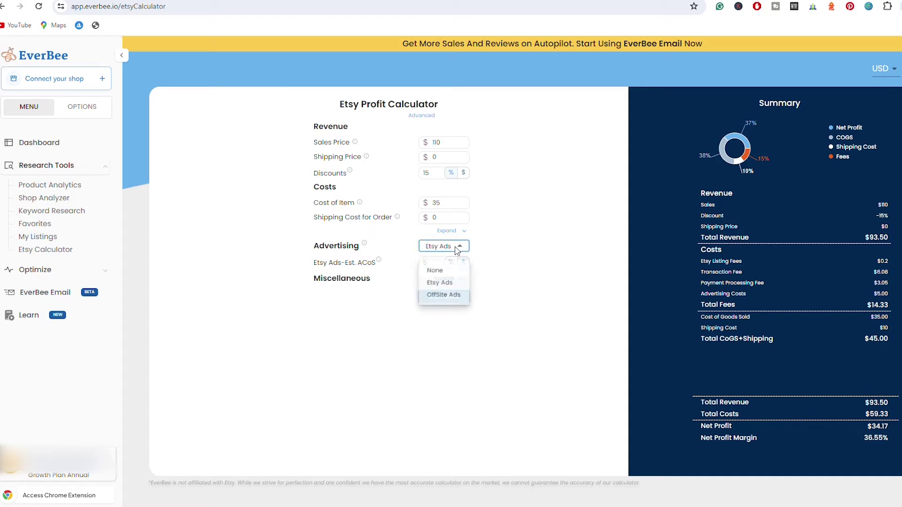
pyautogui.click(458, 297)
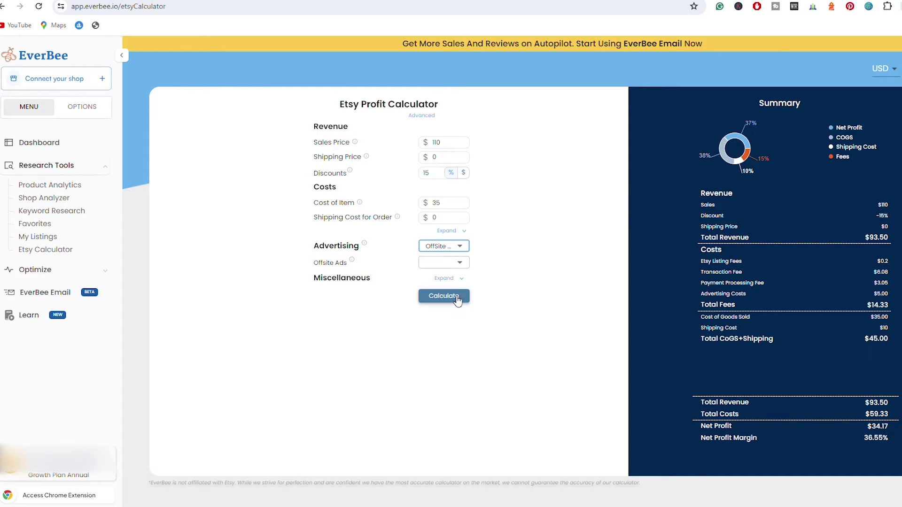
pyautogui.click(447, 262)
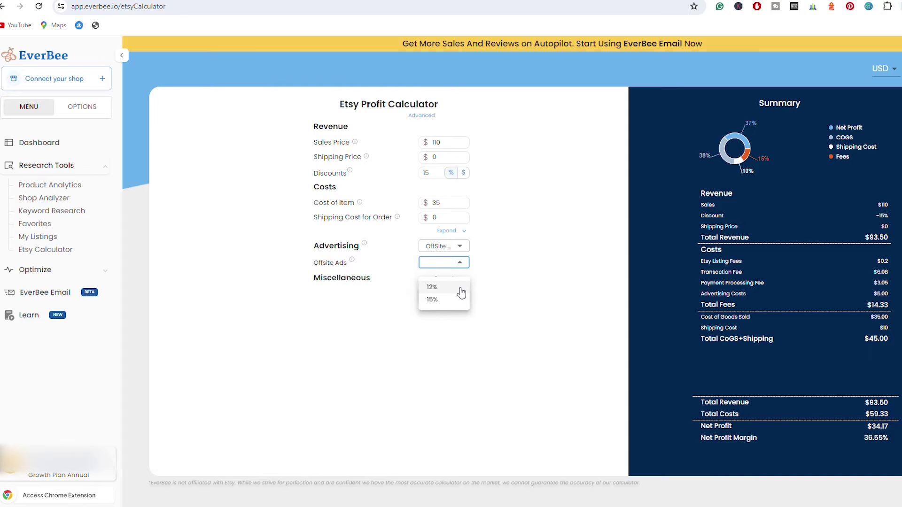
pyautogui.click(451, 299)
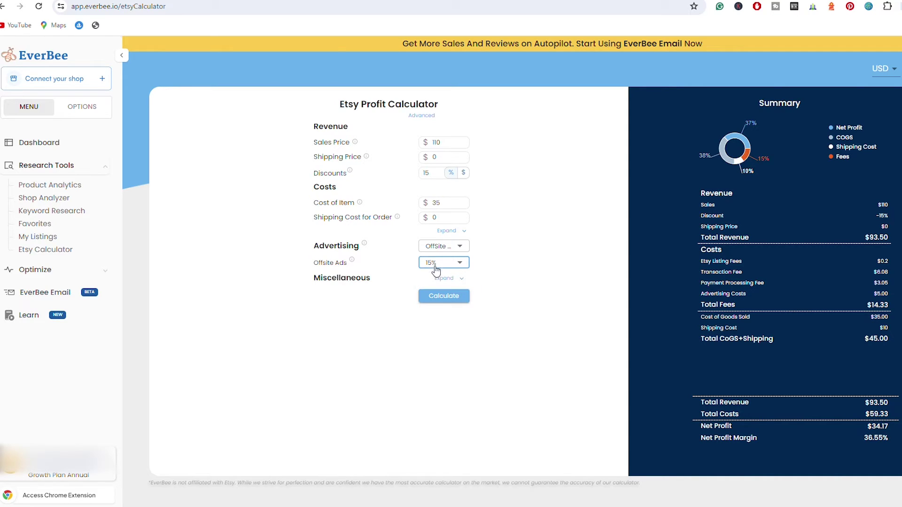
pyautogui.click(450, 298)
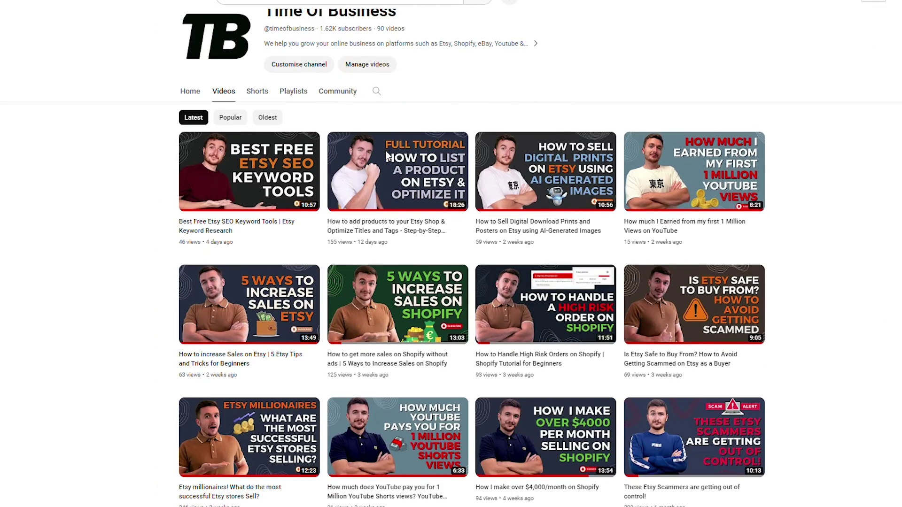
# - Scroll the Time Of Business video grid down to uploads from a year ago
pyautogui.scroll(-8, 386, 154)
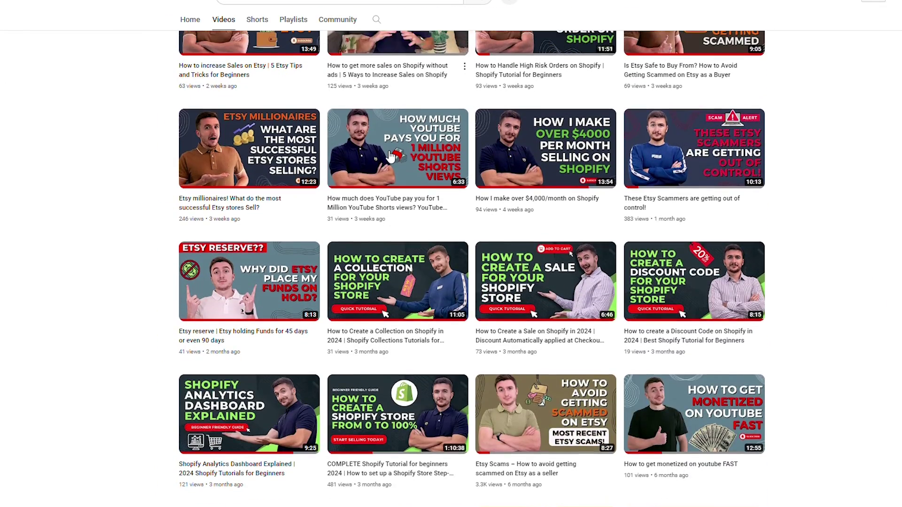
pyautogui.scroll(-3, 389, 155)
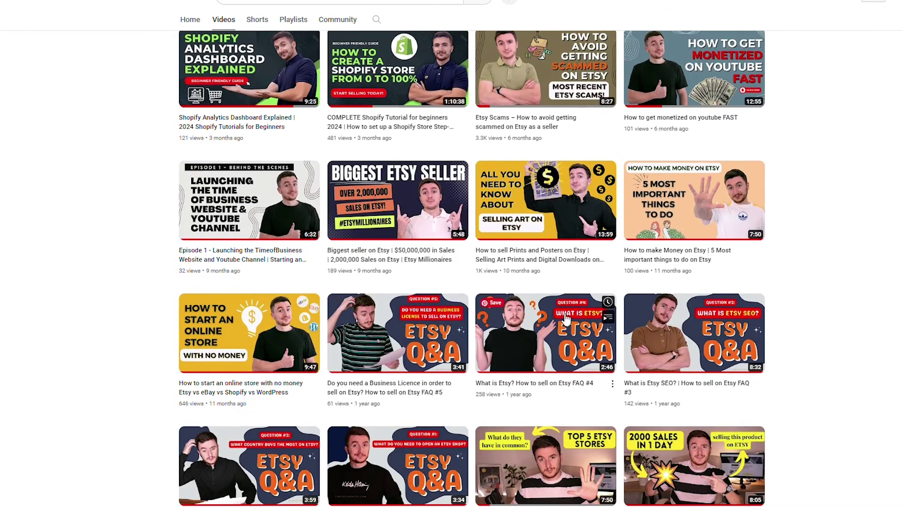
pyautogui.scroll(-4, 574, 308)
pyautogui.scroll(-8, 574, 308)
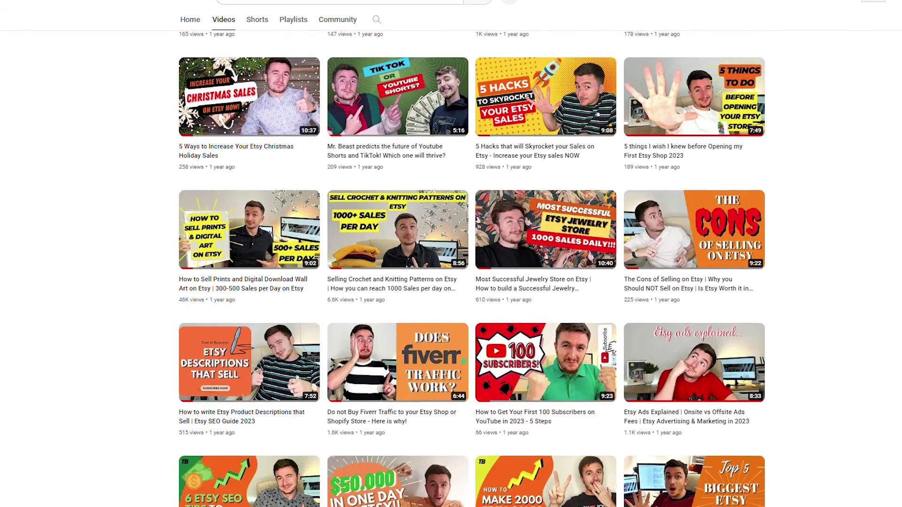
# - Browse the Etsy blog page, then return to the Time of Business home page
pyautogui.scroll(1, 841, 183)
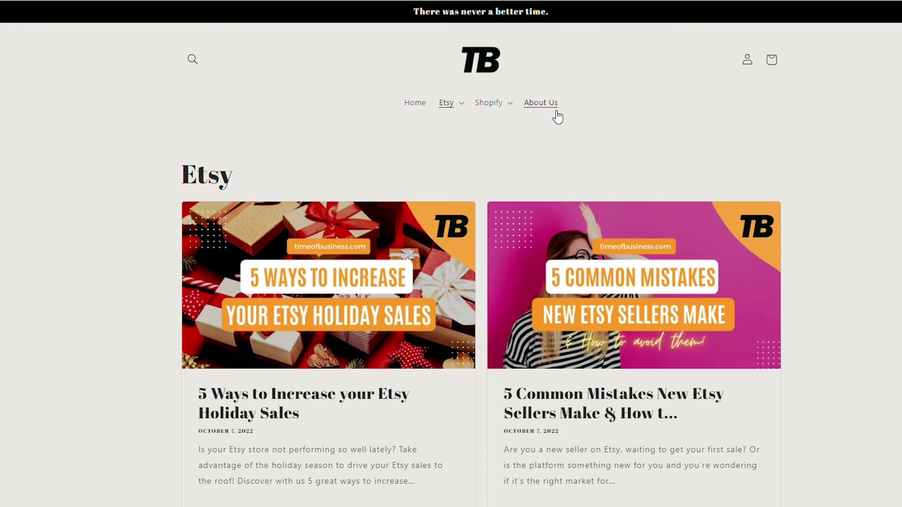
pyautogui.scroll(-6, 558, 114)
pyautogui.scroll(-8, 890, 186)
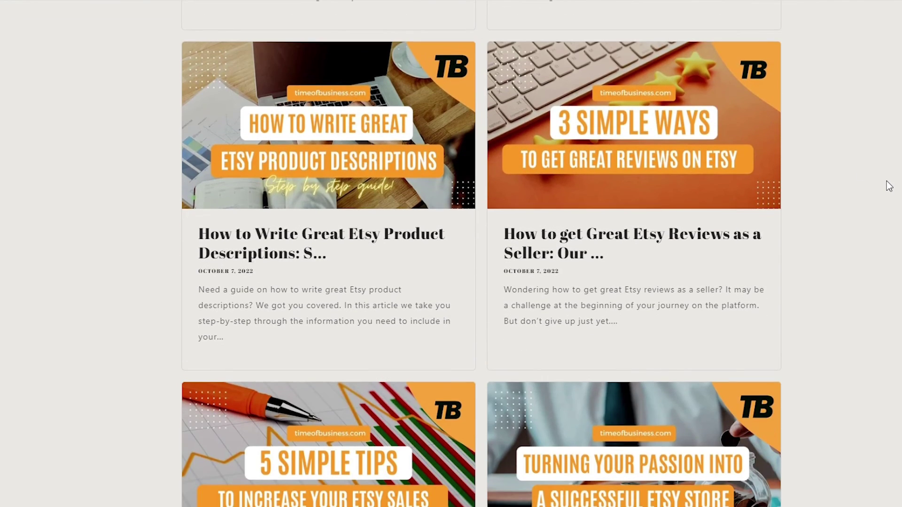
pyautogui.scroll(-4, 889, 186)
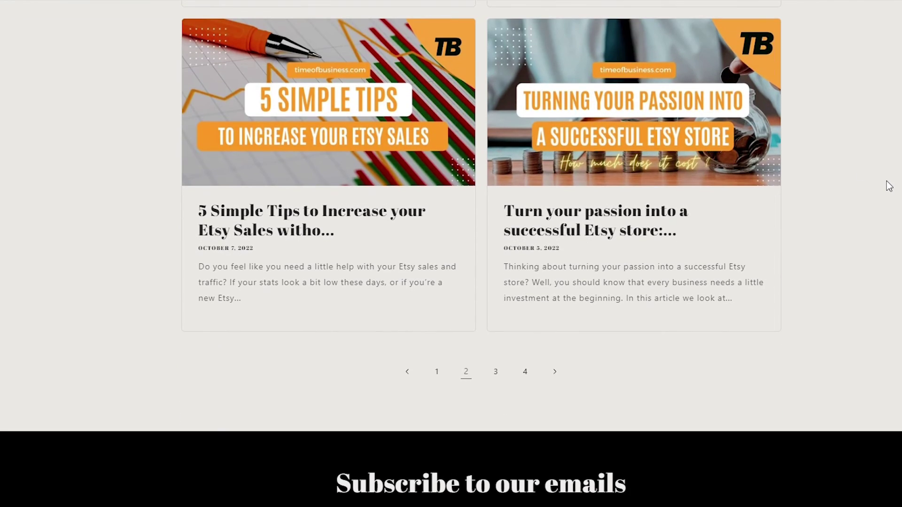
pyautogui.scroll(18, 889, 186)
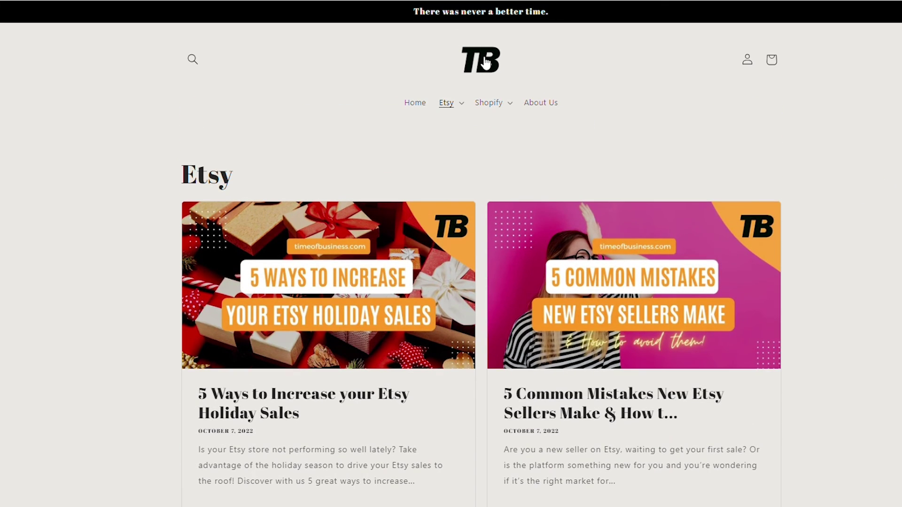
pyautogui.click(485, 61)
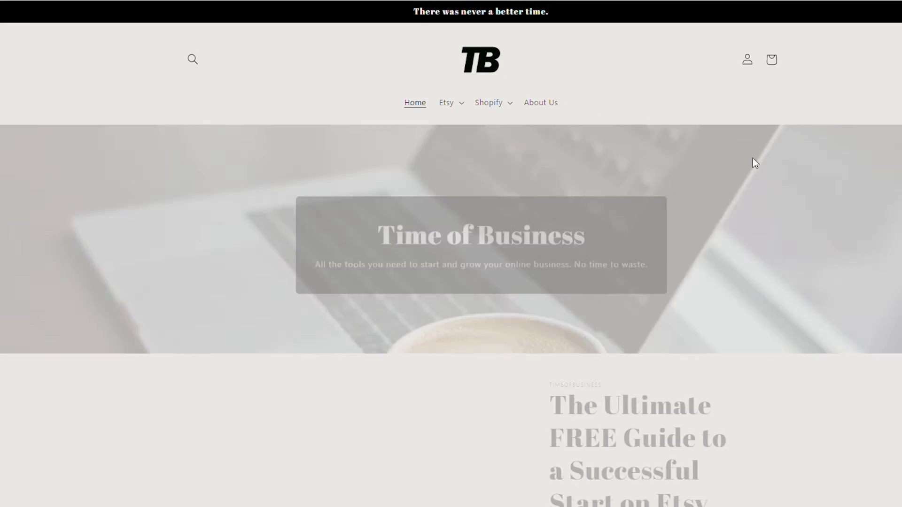